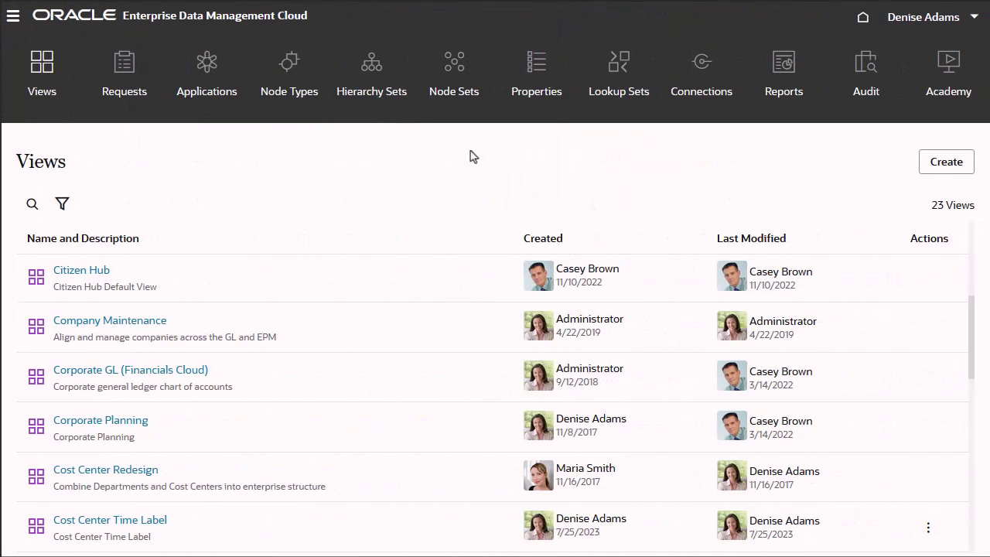
- Inspect the Cost Center Time Label view and show its Time Labels list
click(928, 528)
click(893, 461)
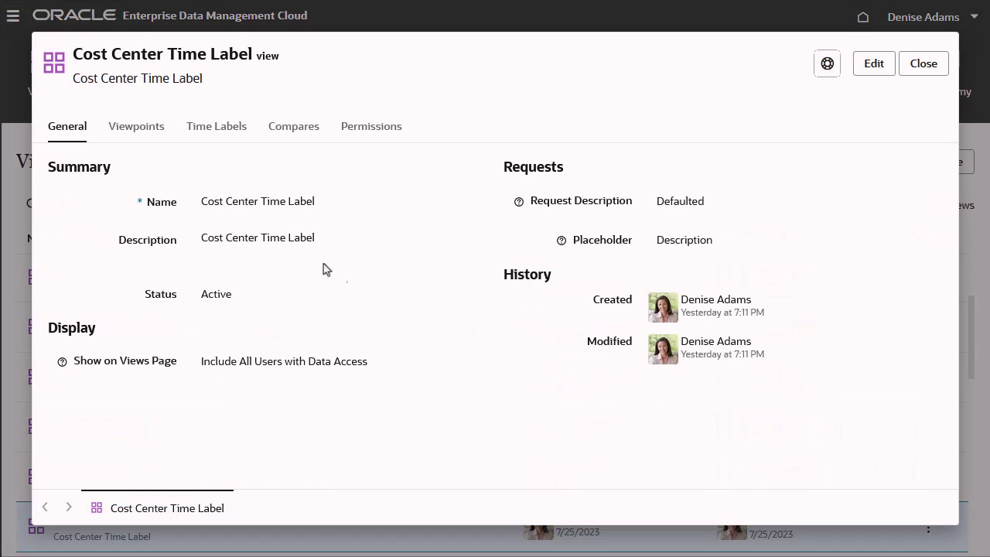
click(225, 129)
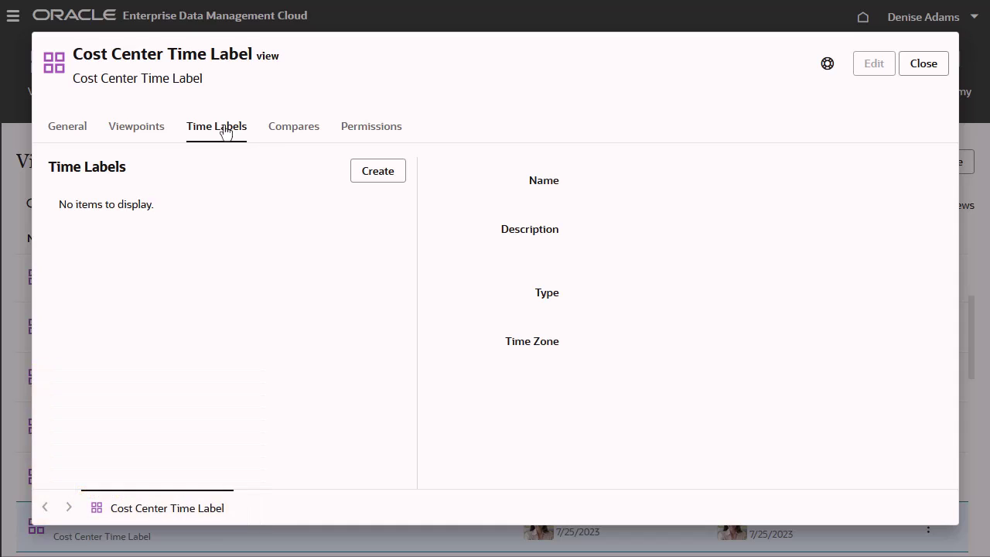
- Create a Rolling time label named 'Cost Center Time Label 07/25/23' and pick its period
click(374, 173)
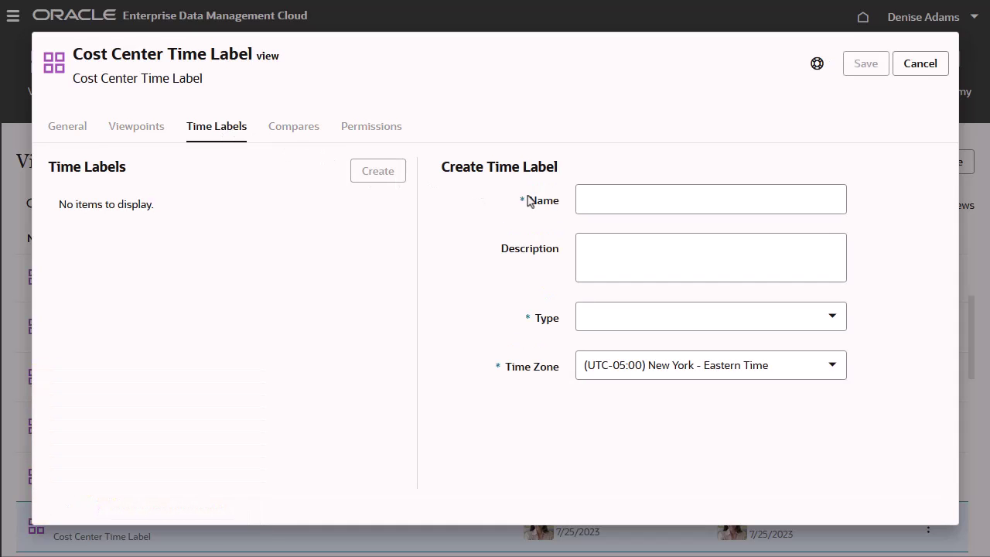
click(590, 198)
text(Cost Center Time La)
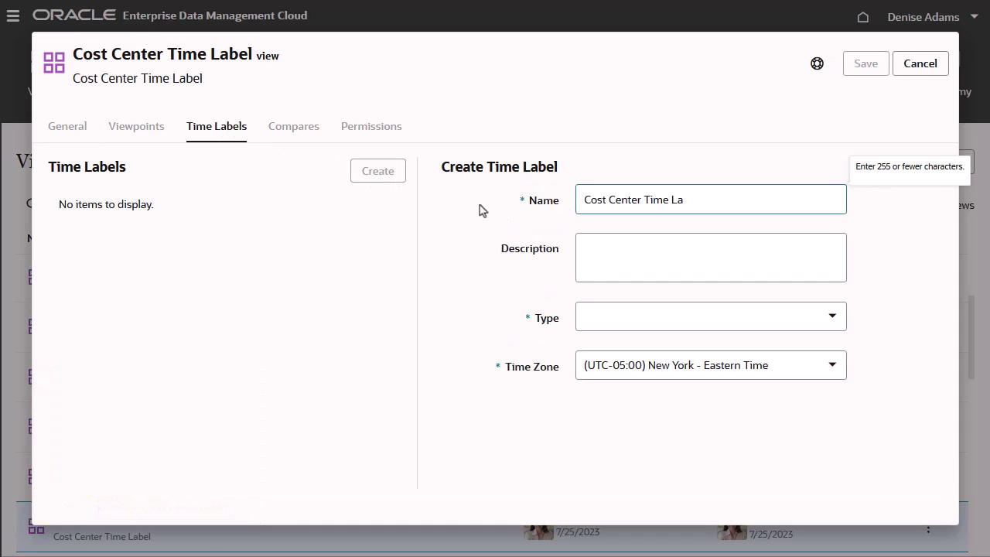
text(bel 07/25/23)
click(834, 319)
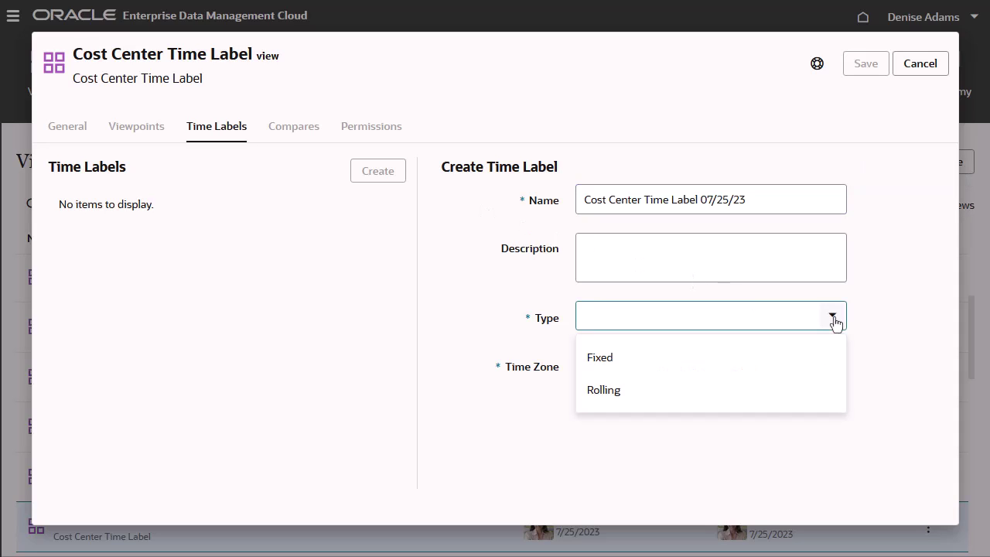
click(824, 391)
click(832, 373)
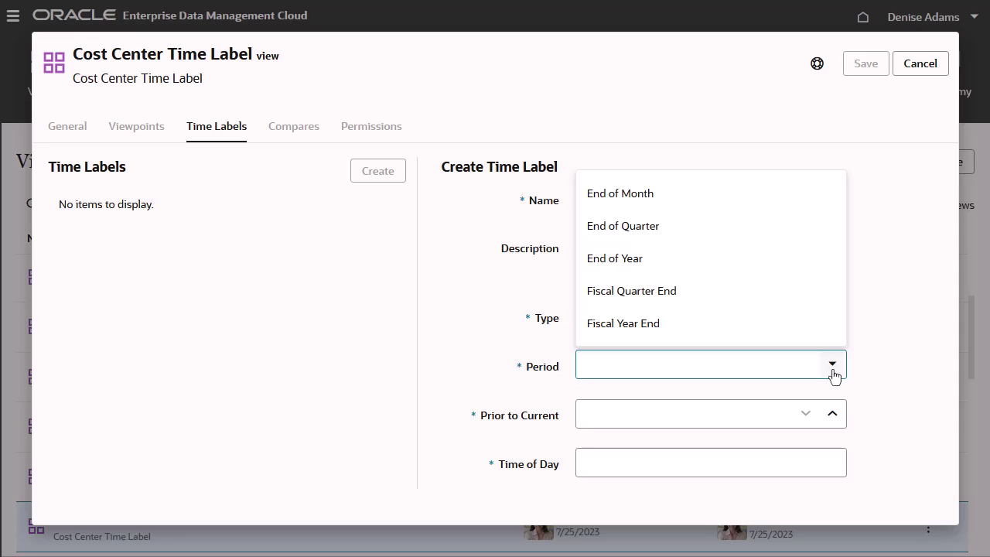
click(715, 231)
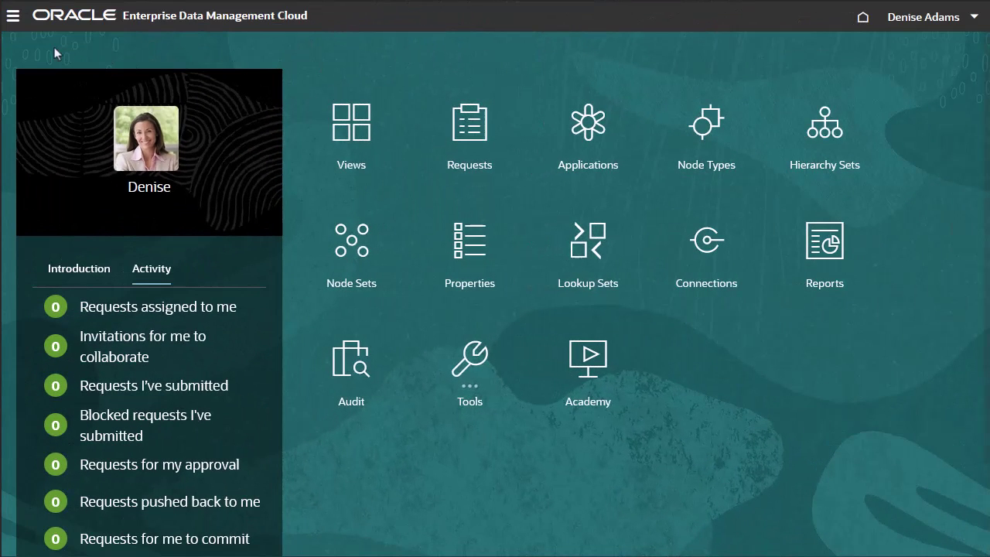
- Set the fiscal year end month to May and the rolling label's Prior to Current to 2
click(13, 26)
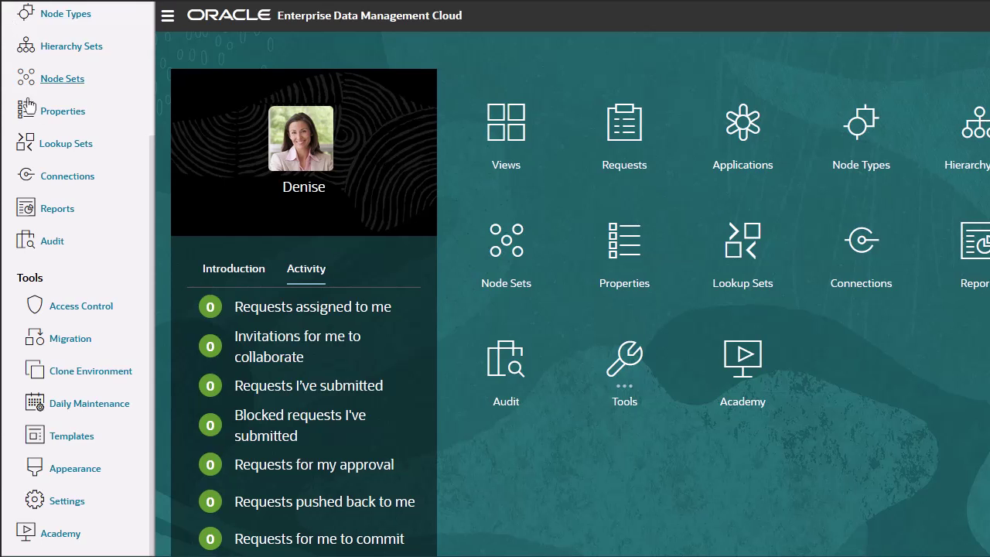
click(100, 504)
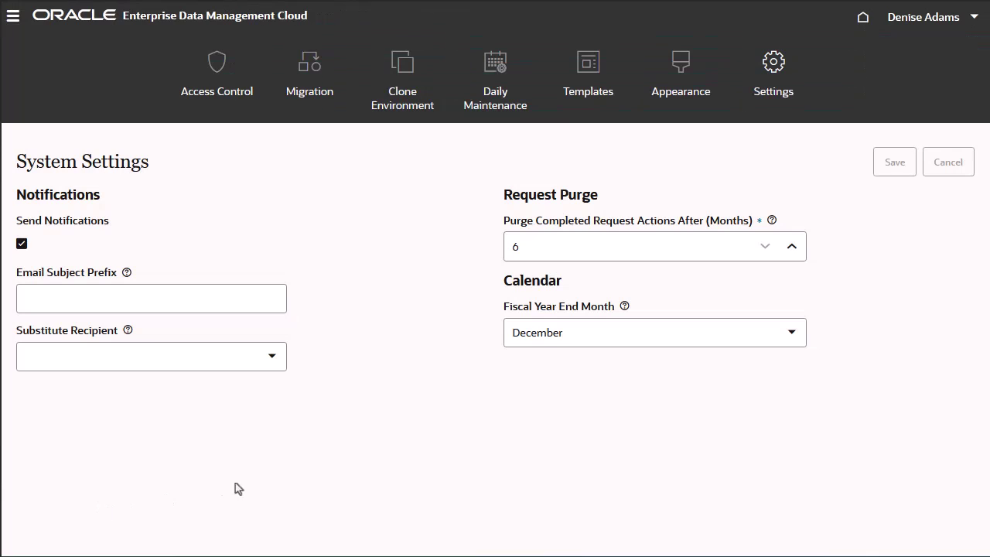
click(789, 338)
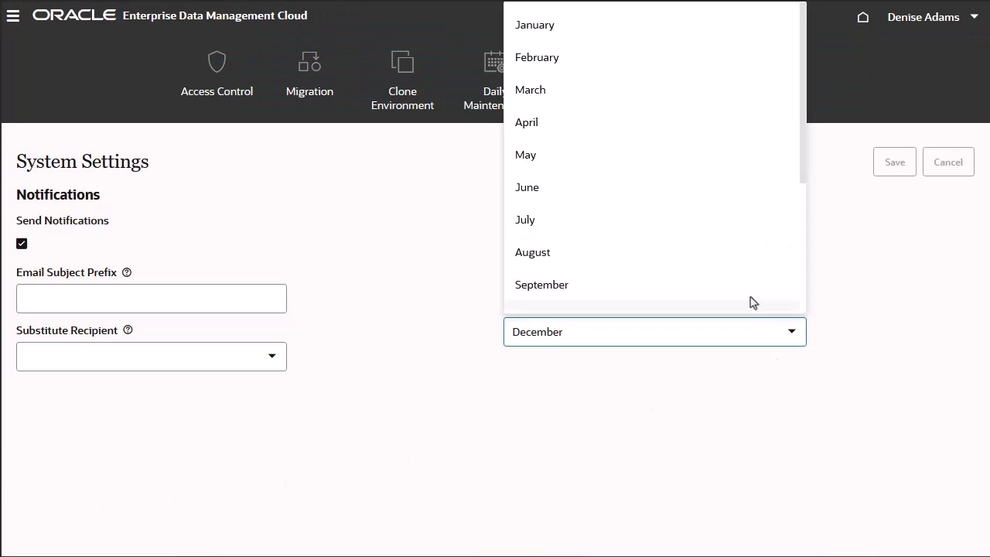
click(639, 163)
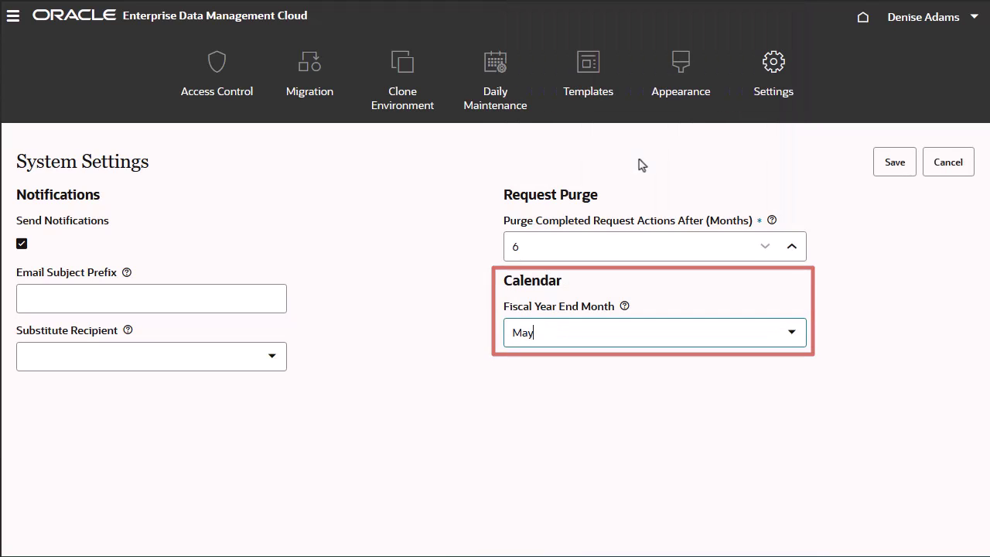
click(833, 416)
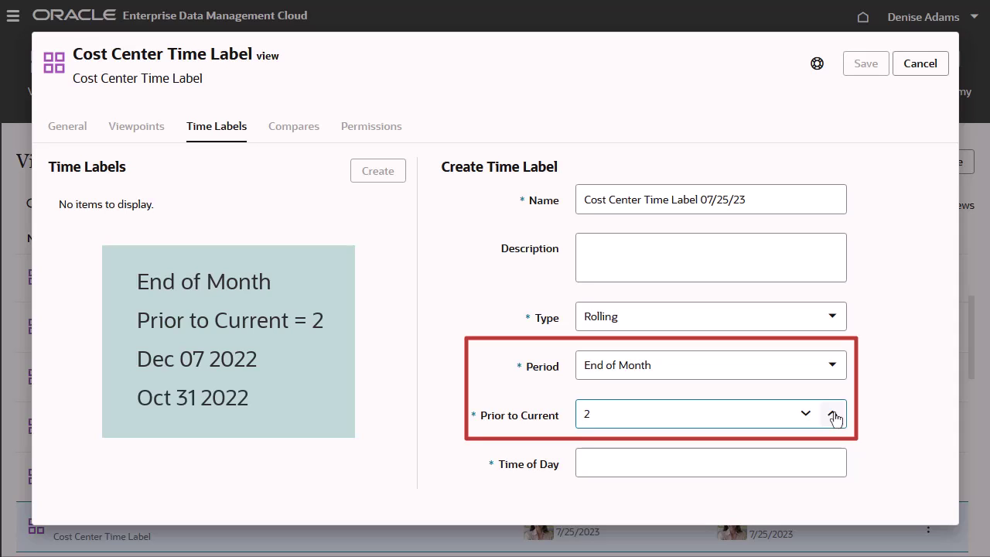
- Set the rolling time label's Time of Day to 12:00:00 AM EST
click(686, 459)
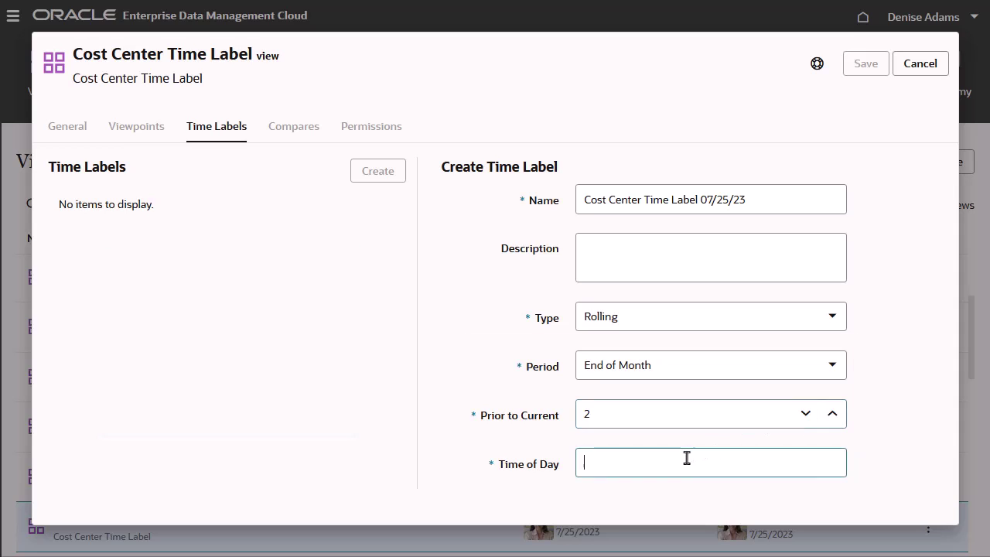
click(694, 506)
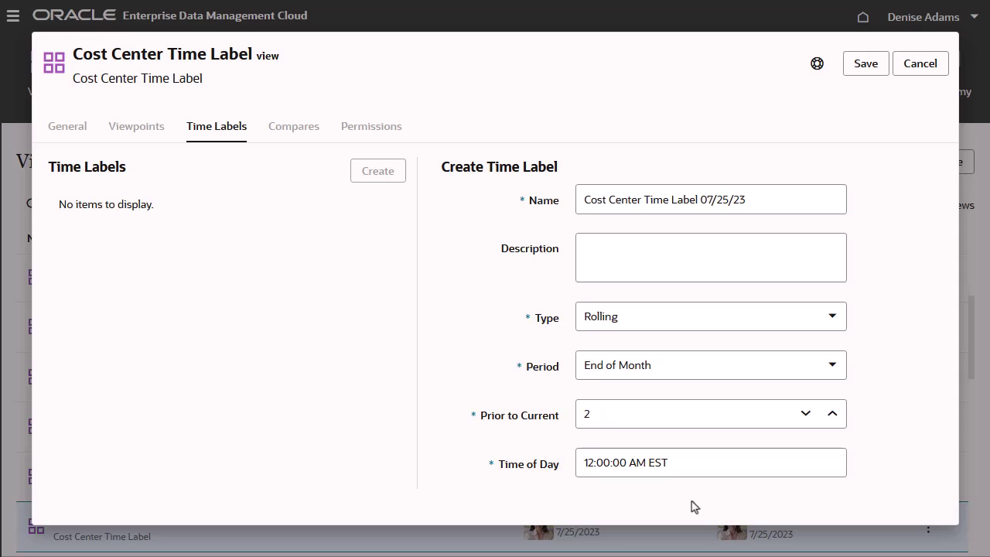
- Save the label as Fixed at 7/25/23 9:00 PM, Los Angeles - Pacific Time
click(833, 326)
click(824, 359)
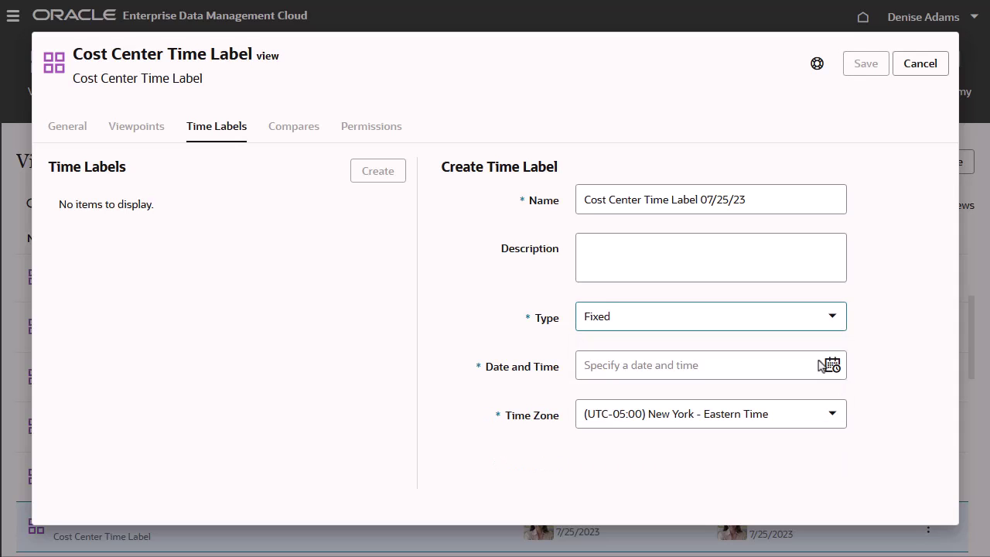
click(832, 366)
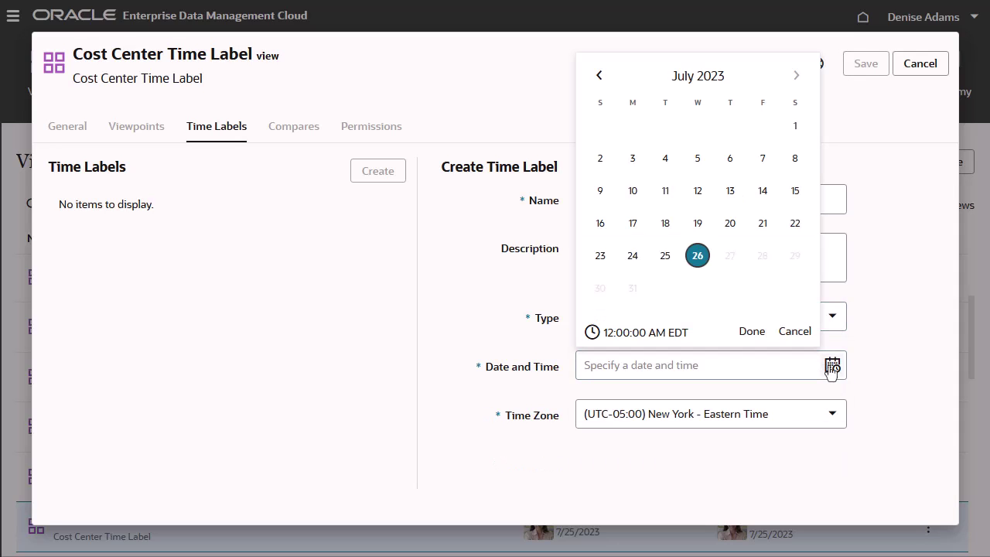
click(755, 337)
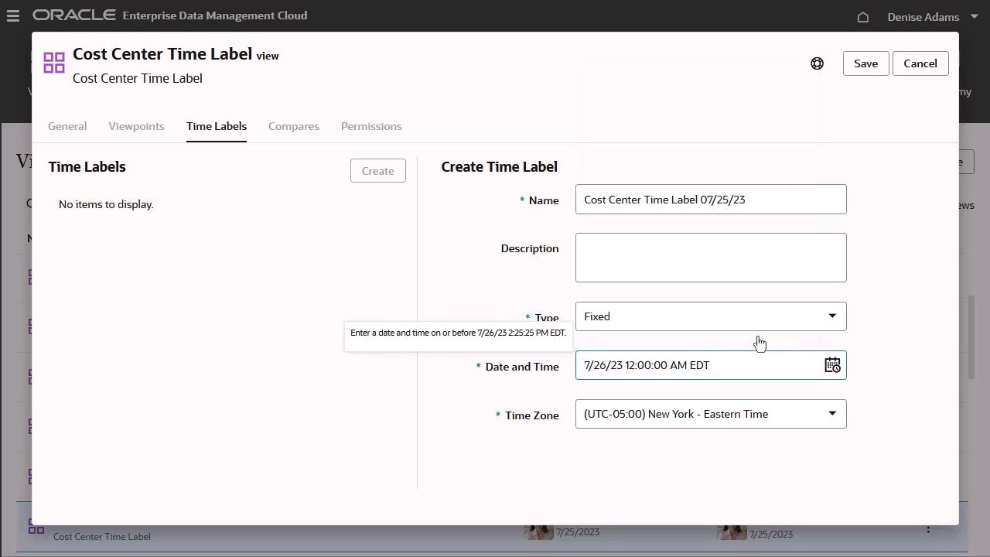
click(829, 418)
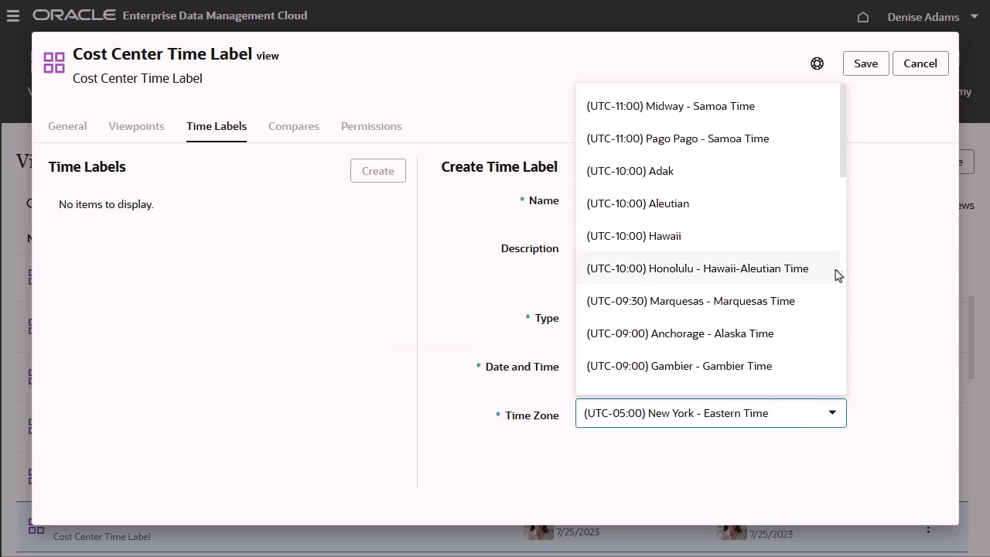
drag(840, 177, 848, 217)
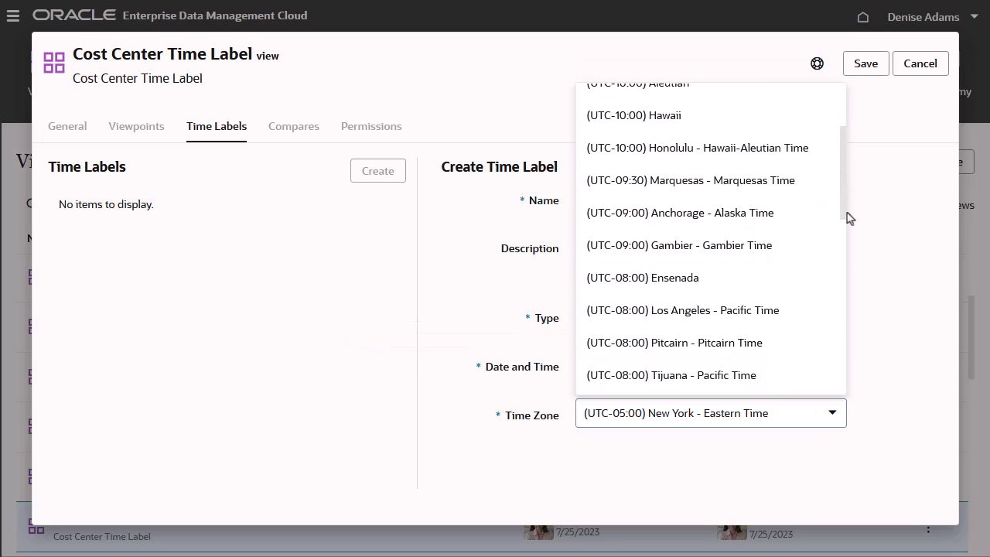
click(706, 310)
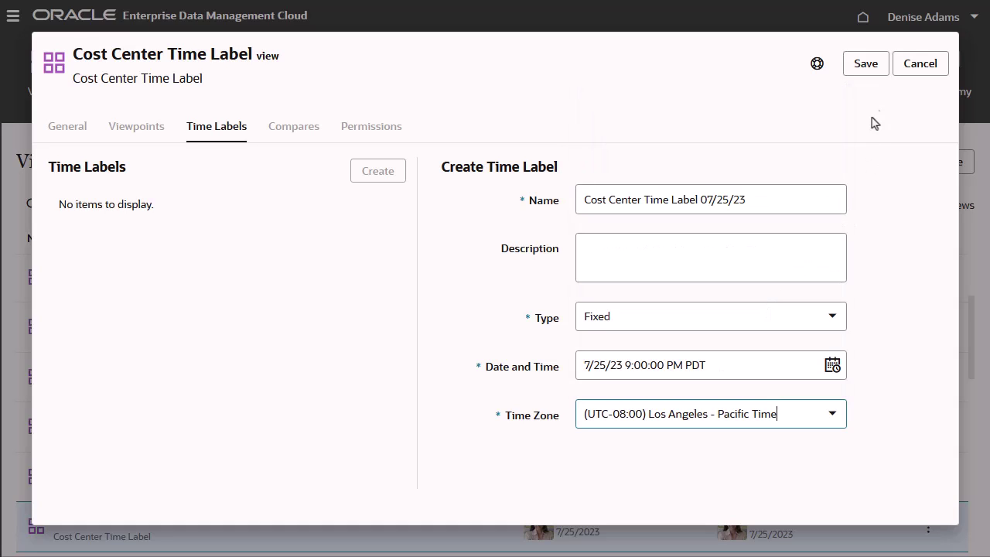
click(867, 65)
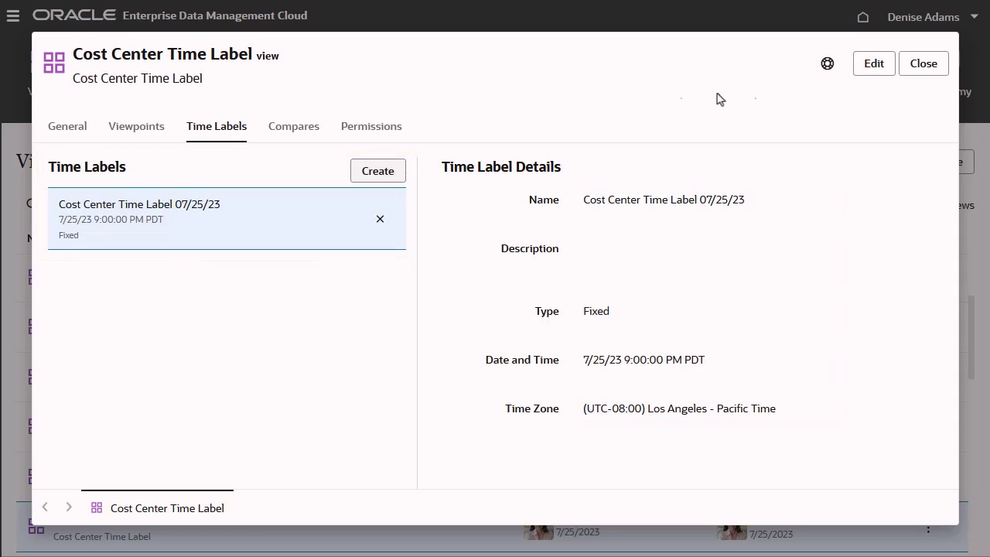
- Start a new Cost Center viewpoint named 'Cost Center Time Label 07/25/23'
click(155, 134)
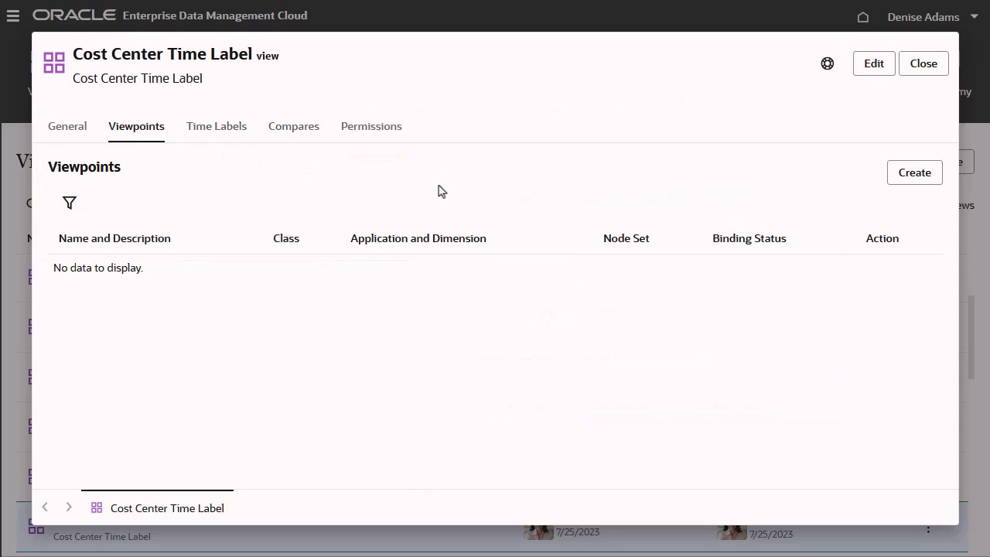
click(900, 179)
click(673, 238)
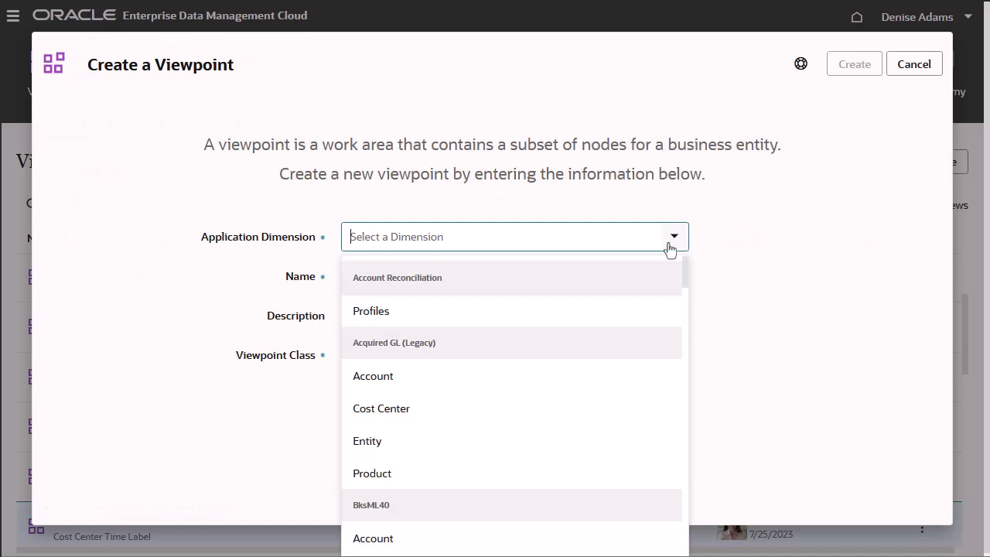
drag(689, 283, 688, 360)
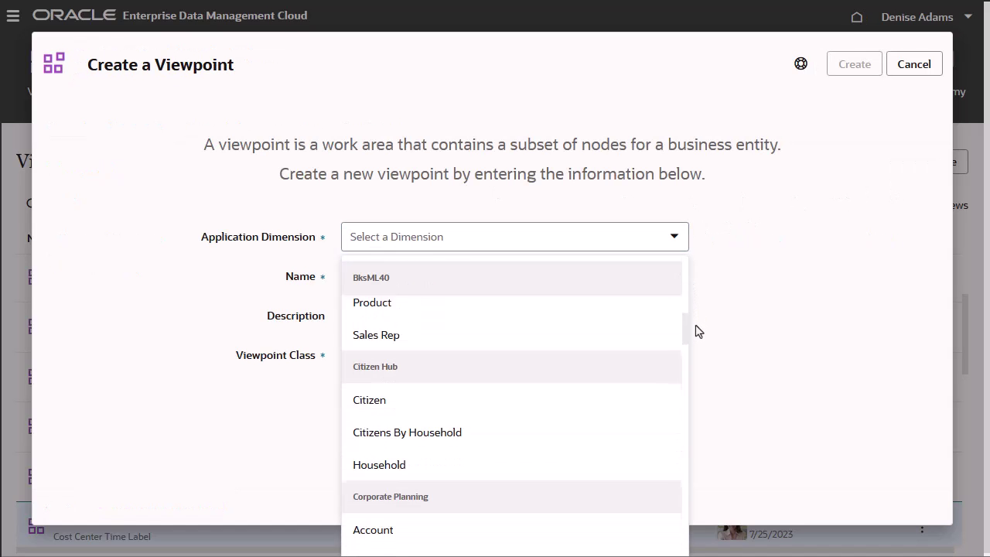
click(524, 370)
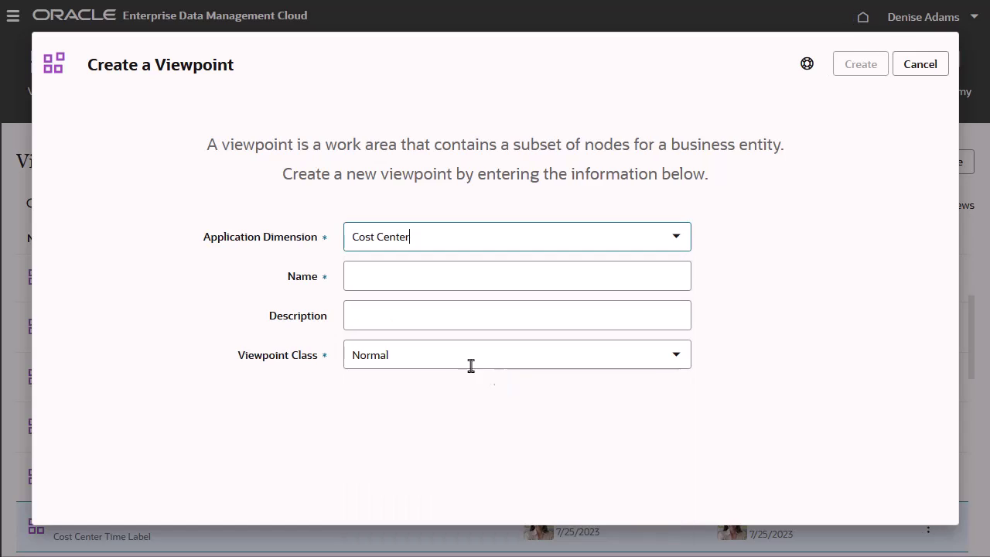
click(359, 279)
text(Cost Center)
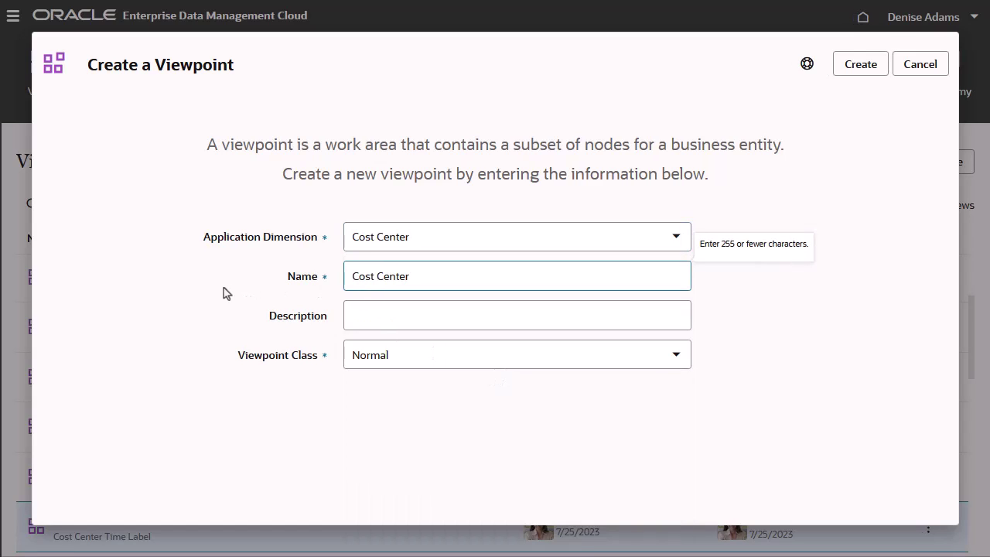
text( Time Label 07/25/23)
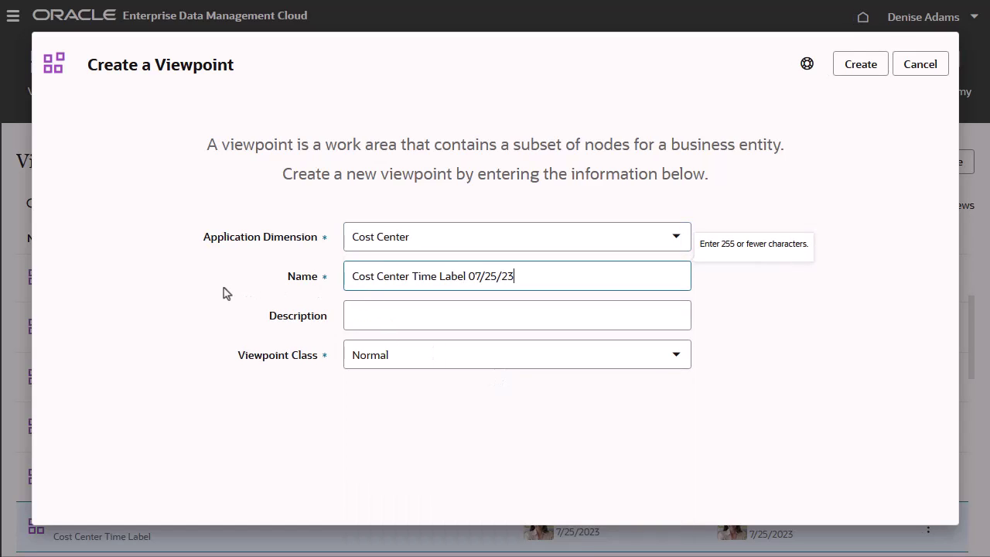
- Make the viewpoint Time Labeled with the Cost Center Time Label 07/25/23 label and create it
click(674, 361)
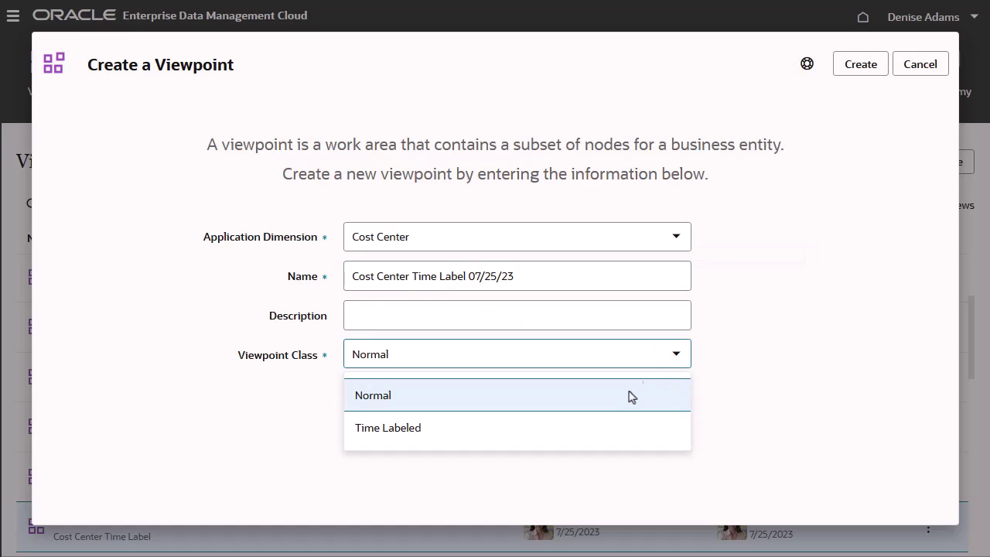
click(592, 425)
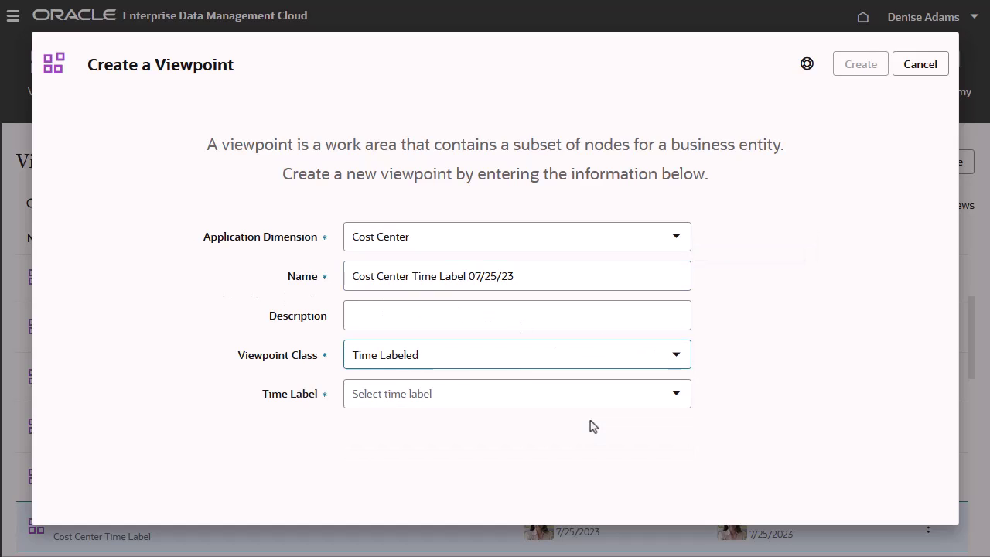
click(674, 396)
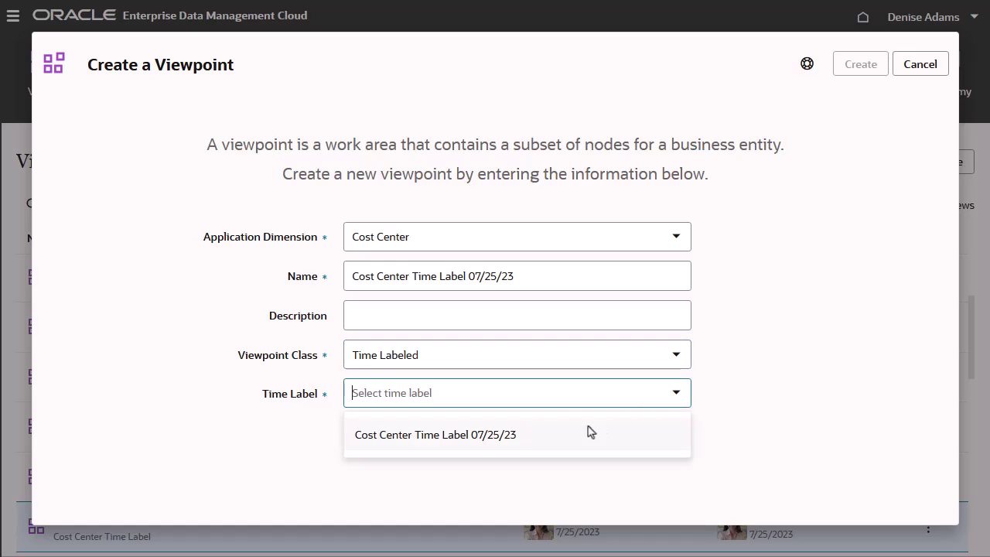
click(517, 437)
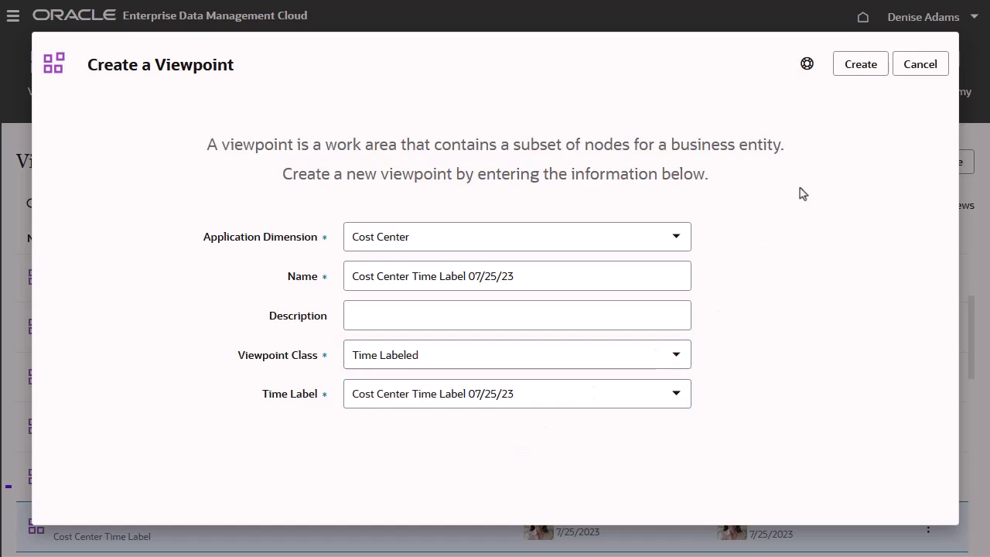
click(851, 71)
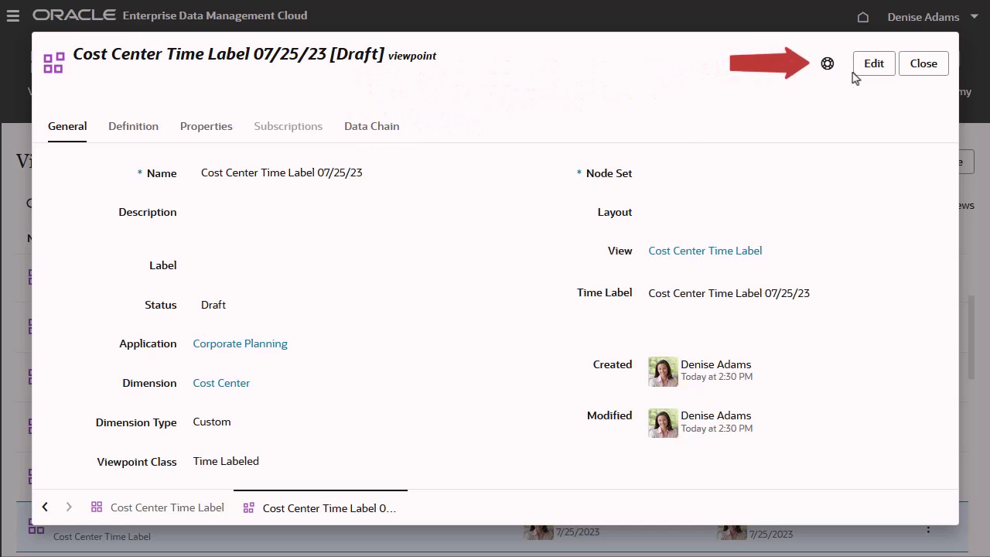
- Set the viewpoint's node set to Cost Center, save past the label warning, and close it
click(870, 69)
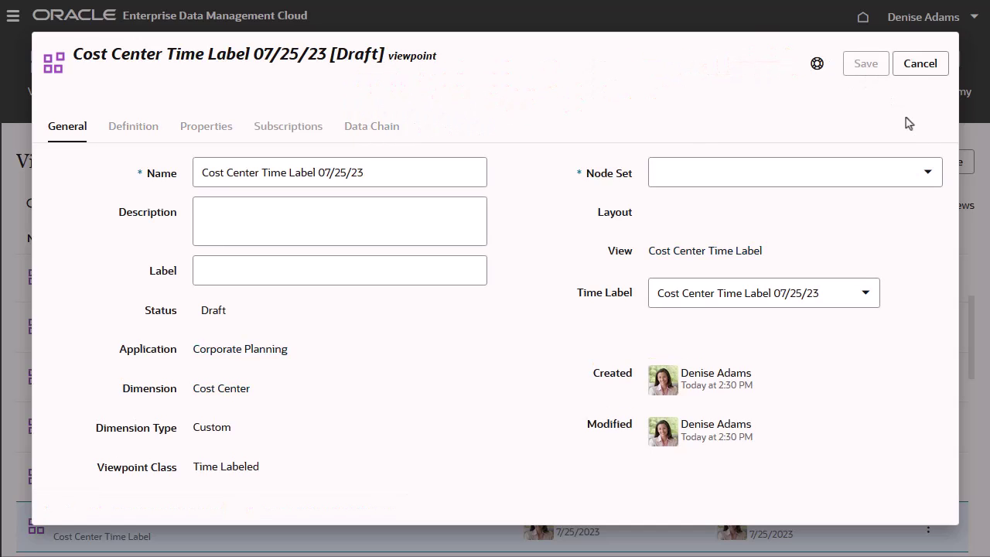
click(926, 172)
click(734, 220)
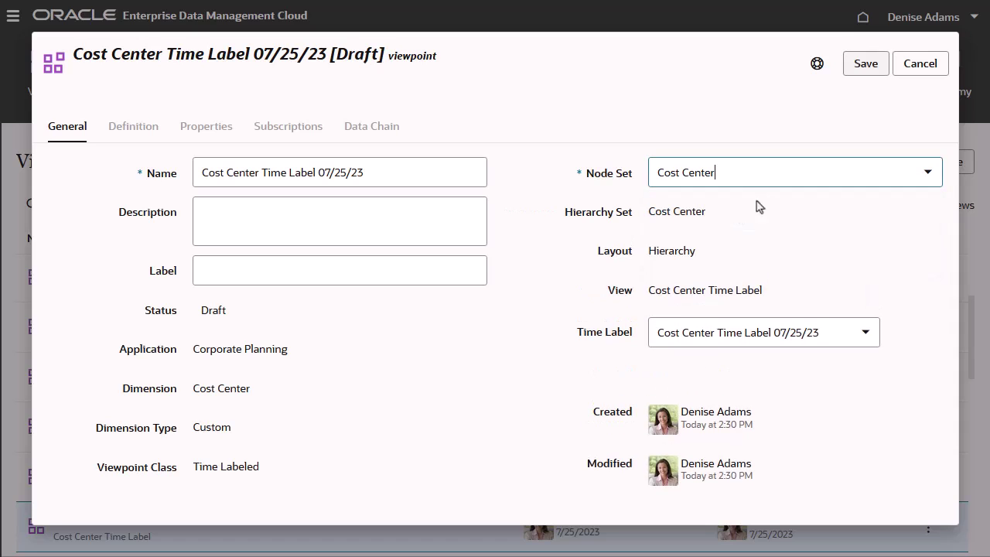
click(864, 73)
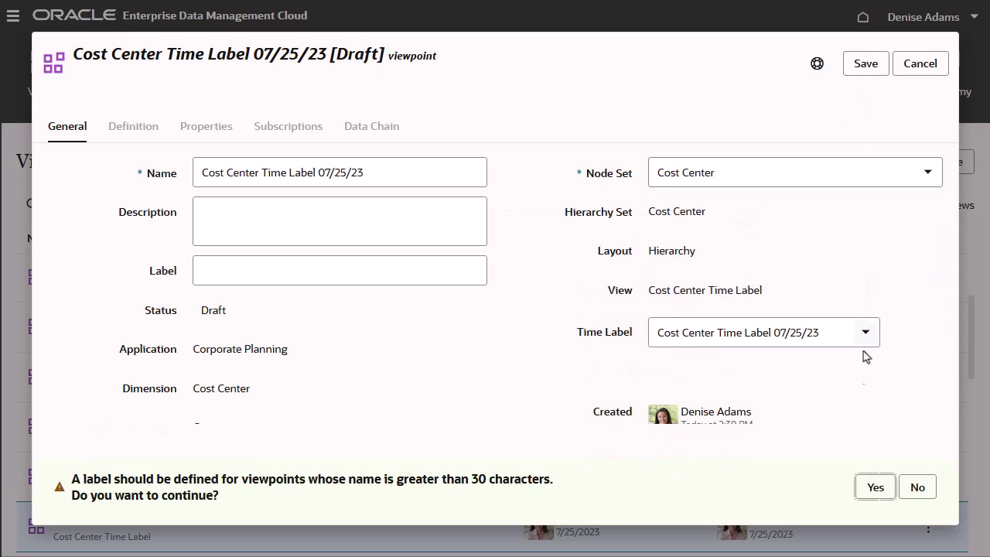
click(874, 489)
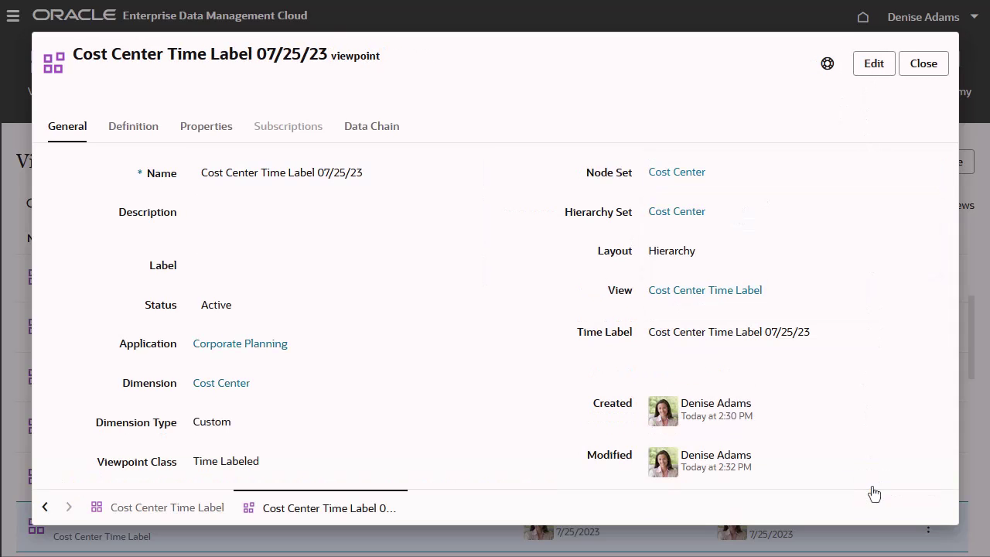
click(925, 70)
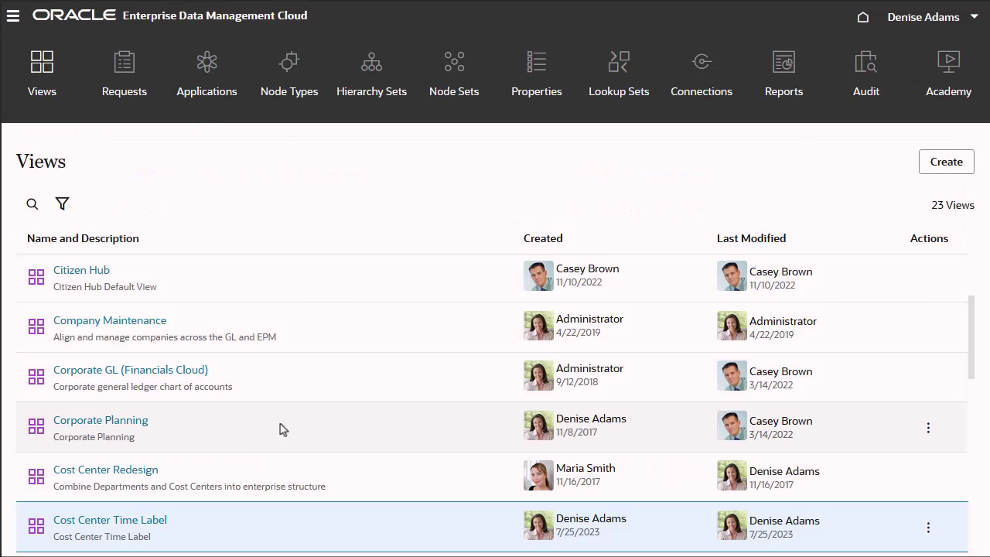
- Open the Cost Center Time Label view and expand CC_T to show CC_000 through CC_800
click(147, 520)
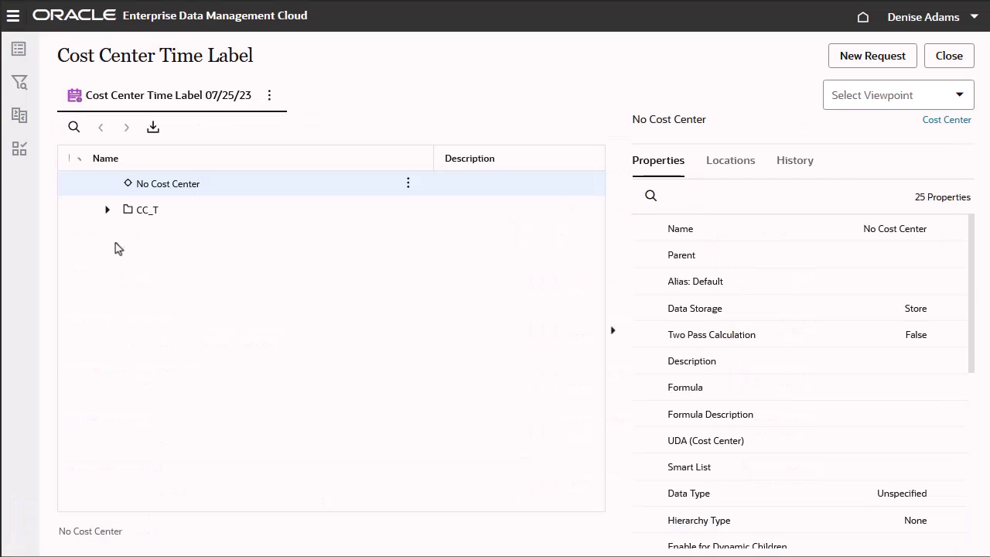
click(107, 211)
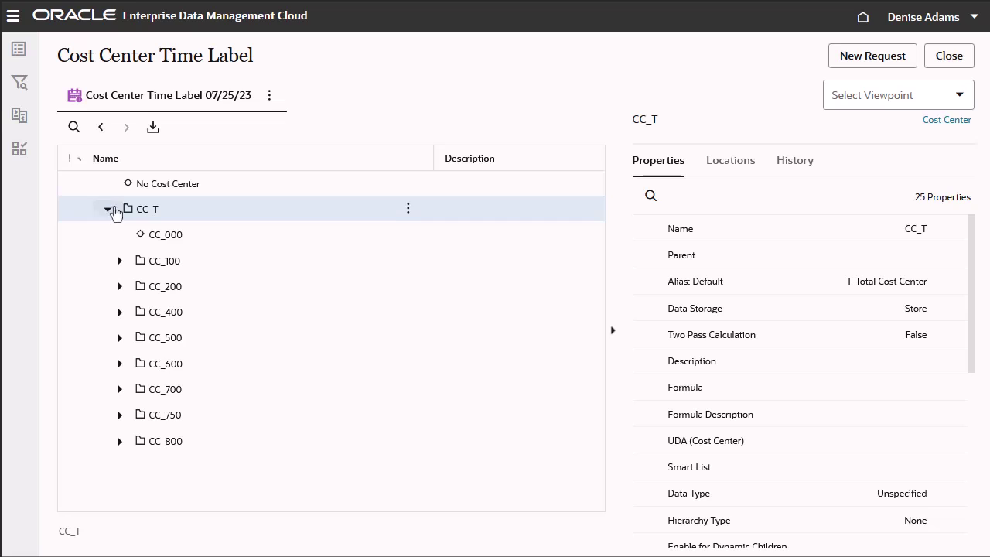